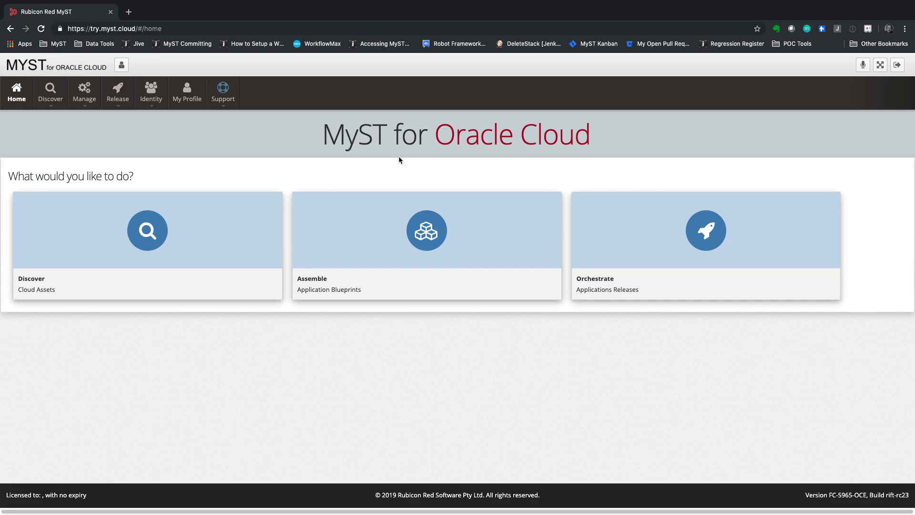
- From Discover > Infrastructure, start registering a new Oracle Identity Domain provider
left_click(50, 95)
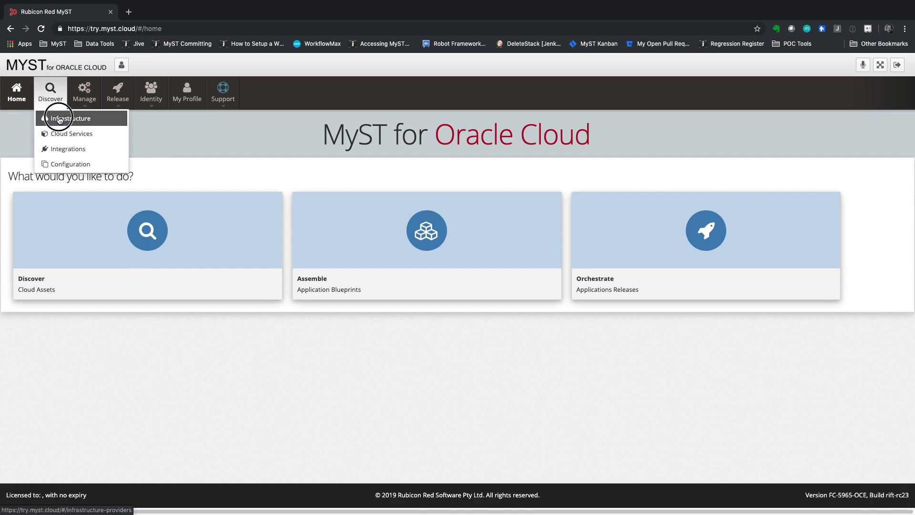
left_click(60, 119)
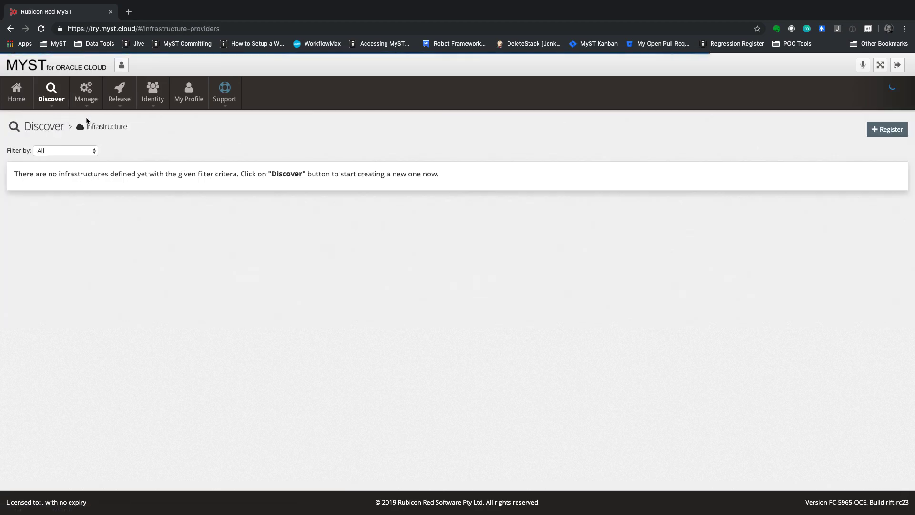
left_click(890, 130)
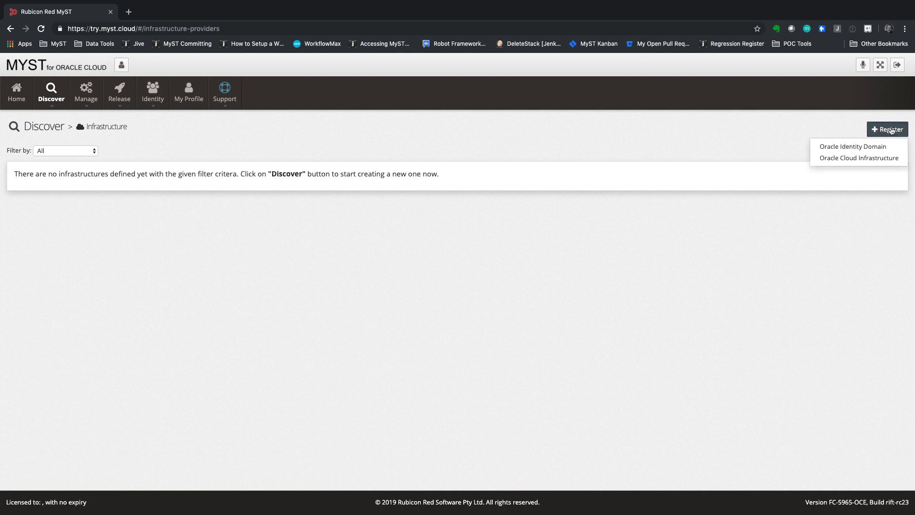
left_click(860, 150)
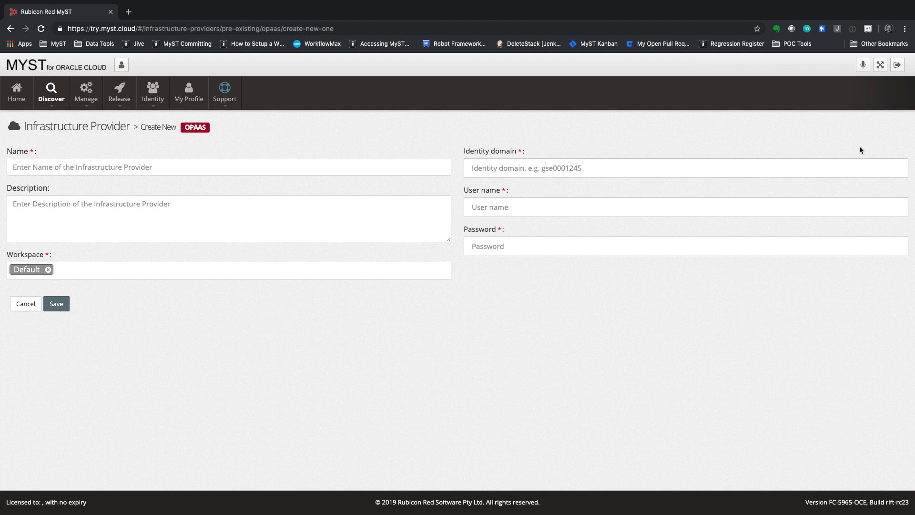
- Name the provider 'Rubicon Red Cloud Account' and enter its identity domain and user e-mail
left_click(184, 168)
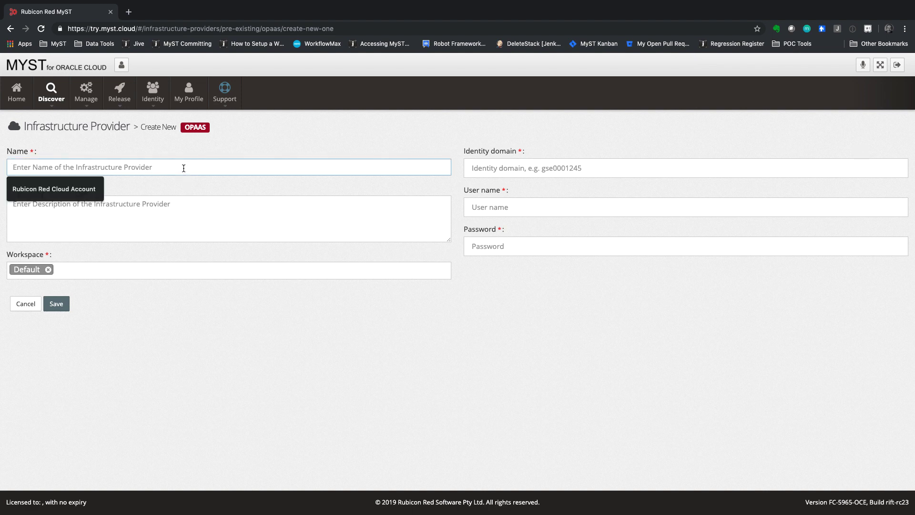
type("Rubicon Red Cl")
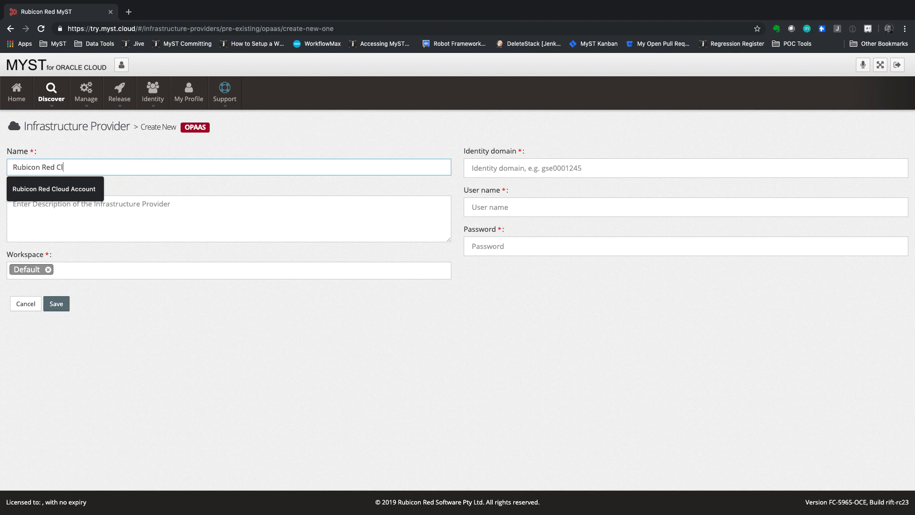
type("oud Account")
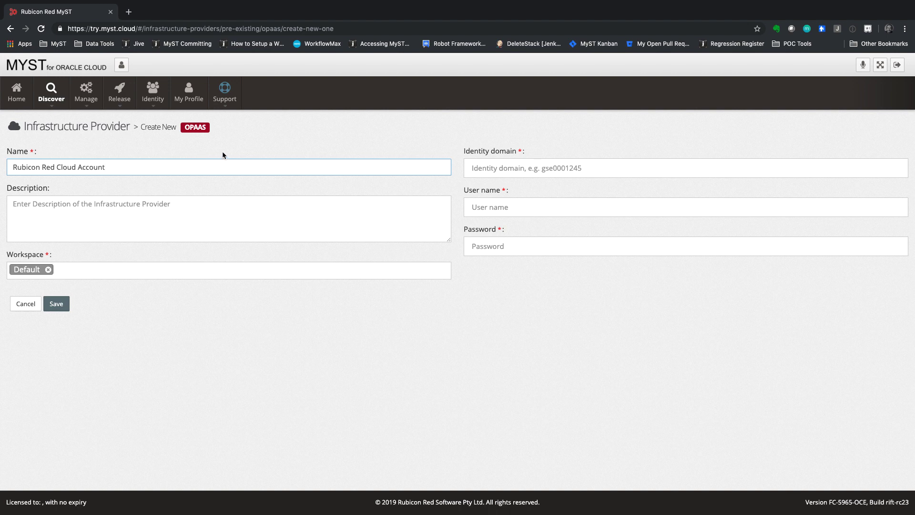
left_click(501, 165)
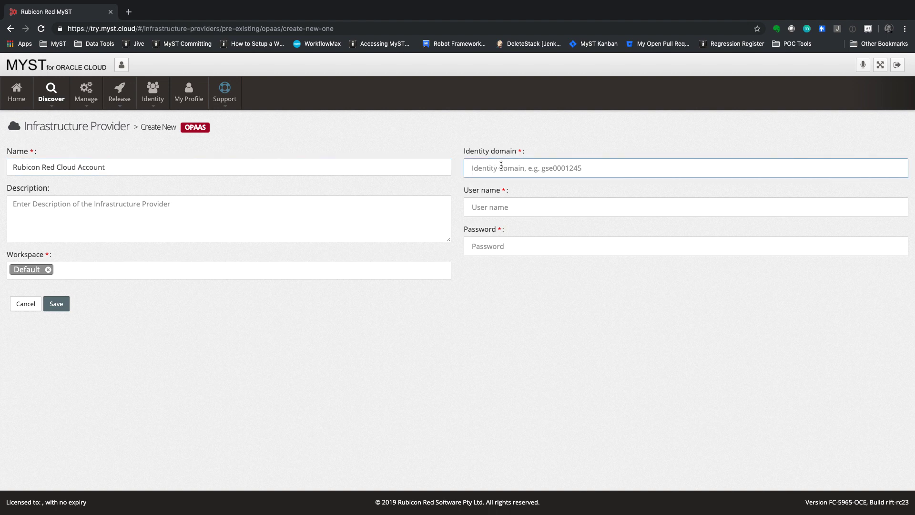
type("rubiconred2")
left_click(471, 206)
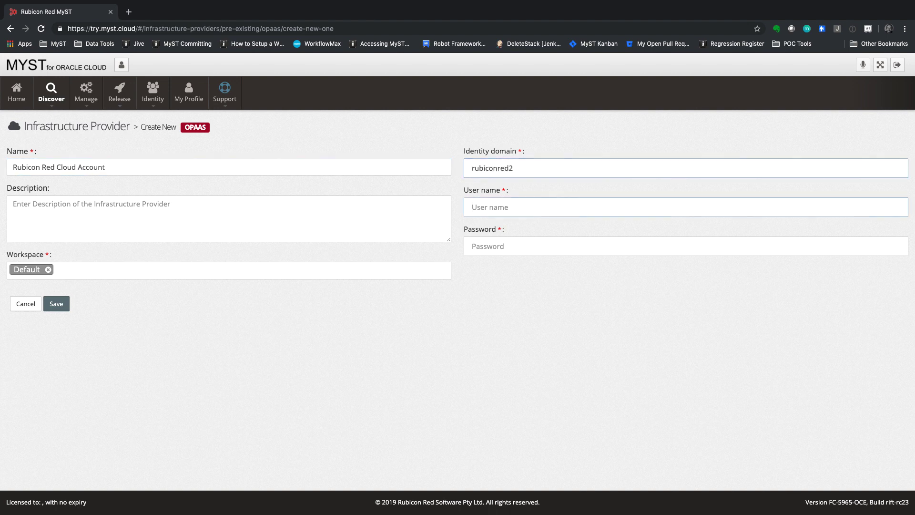
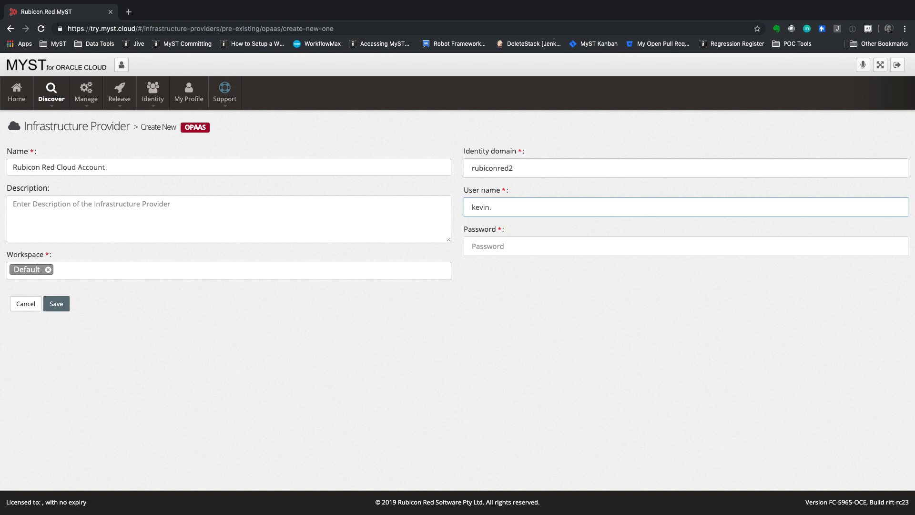
- Paste the account password into the password field and save the new provider
key("Tab")
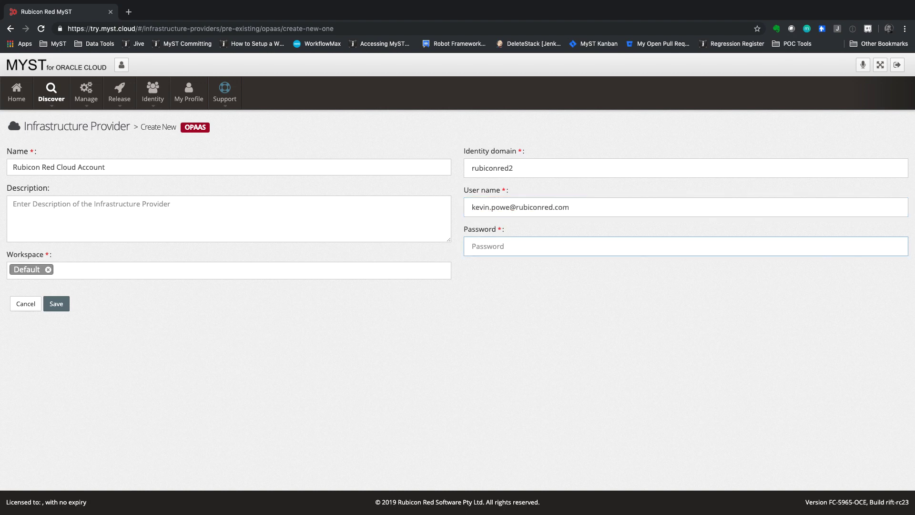
key("super+Tab")
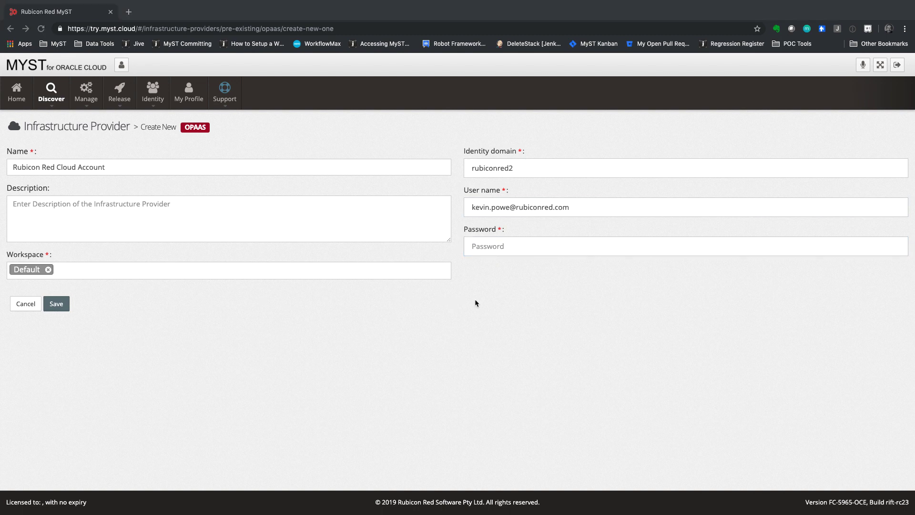
left_click(521, 248)
key("super+v")
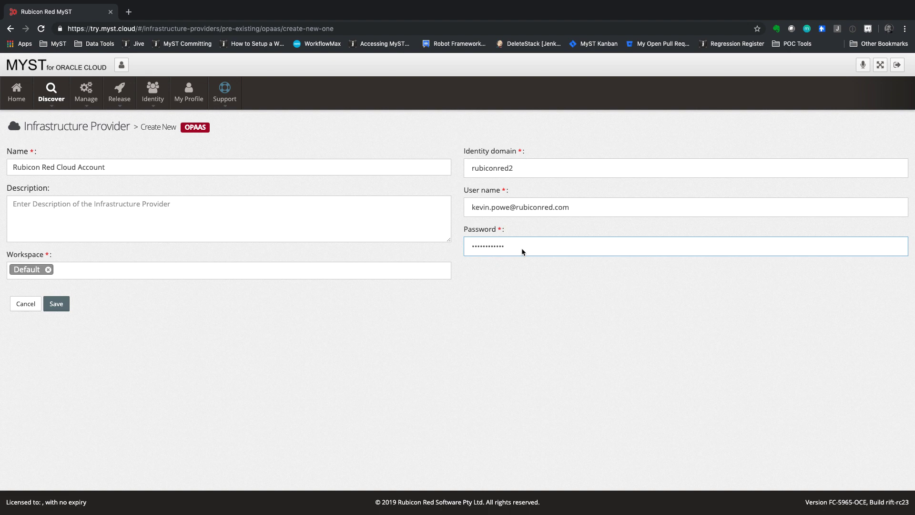
left_click(100, 333)
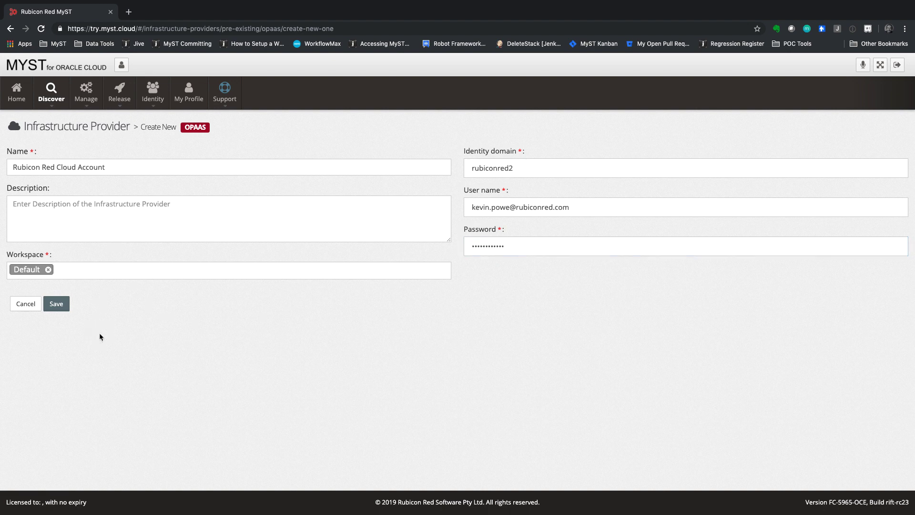
left_click(53, 305)
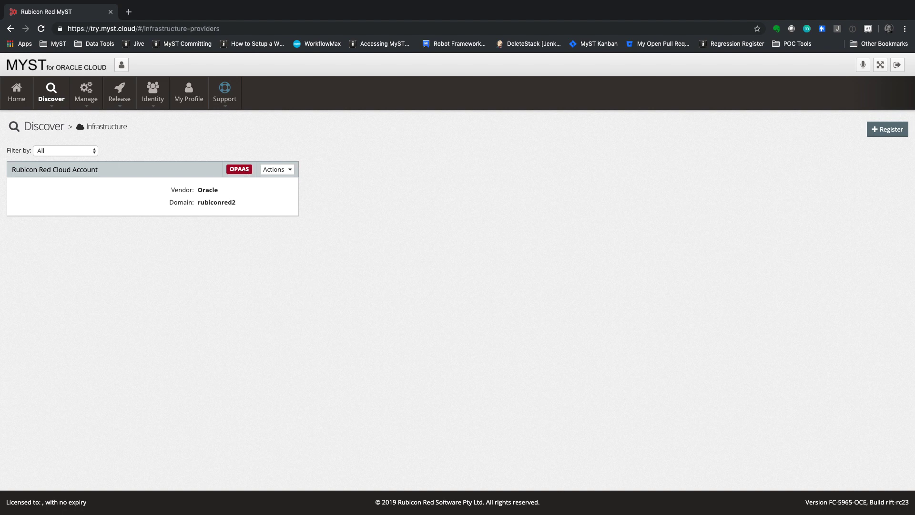
- Start an Integration Cloud discovery from the Cloud Services page: blueprint CI OIC, version 1.0.0, environment CI
left_click(51, 94)
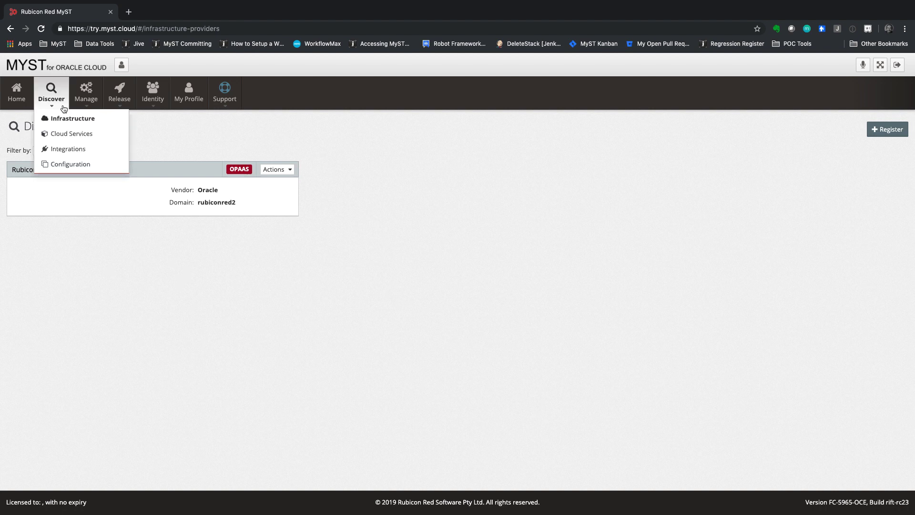
left_click(54, 135)
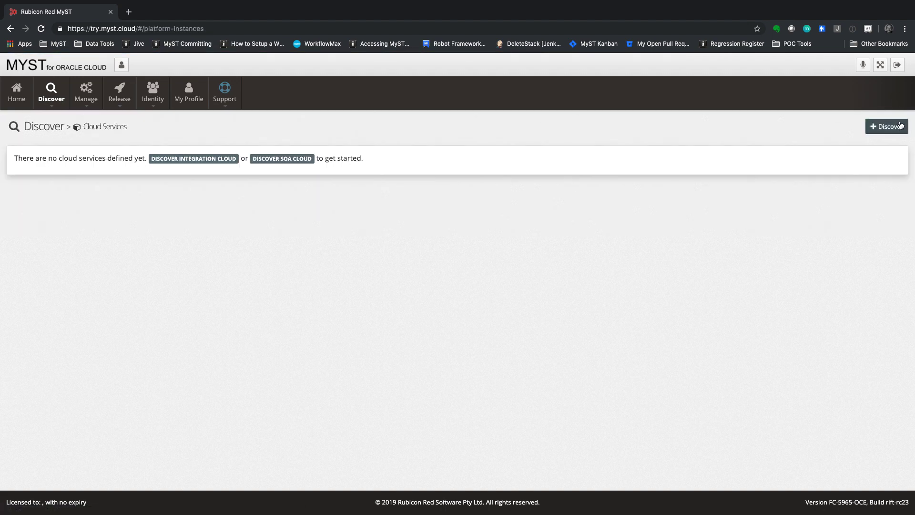
left_click(900, 126)
left_click(872, 146)
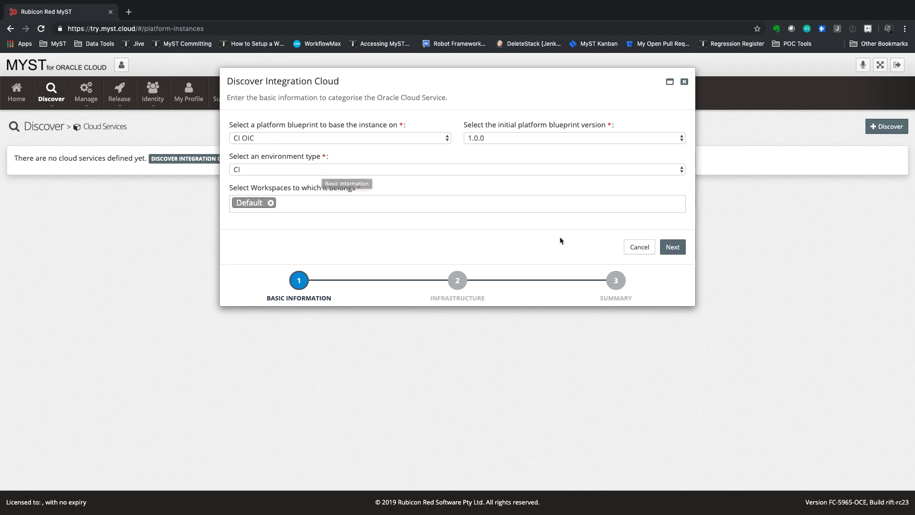
- Enter model name CI OIC, service type Autonomous Integration Cloud and service name rxraoic01
left_click(671, 247)
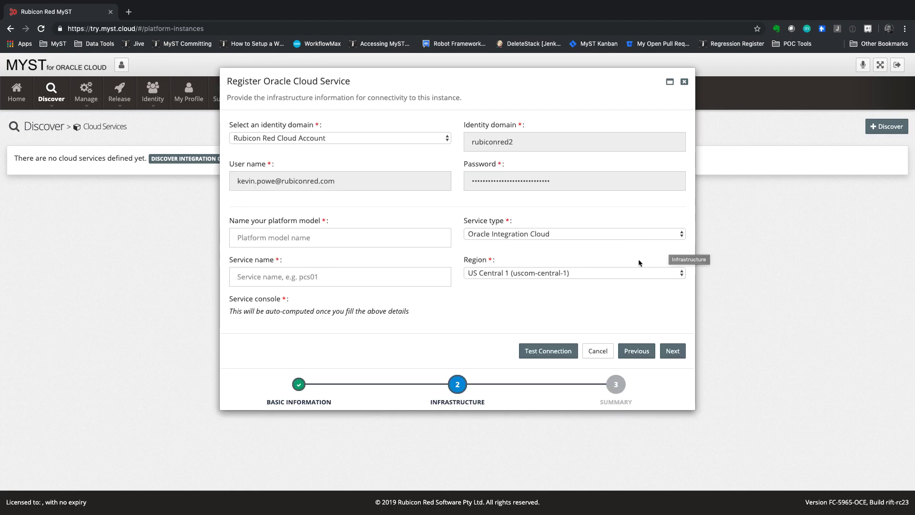
left_click(268, 237)
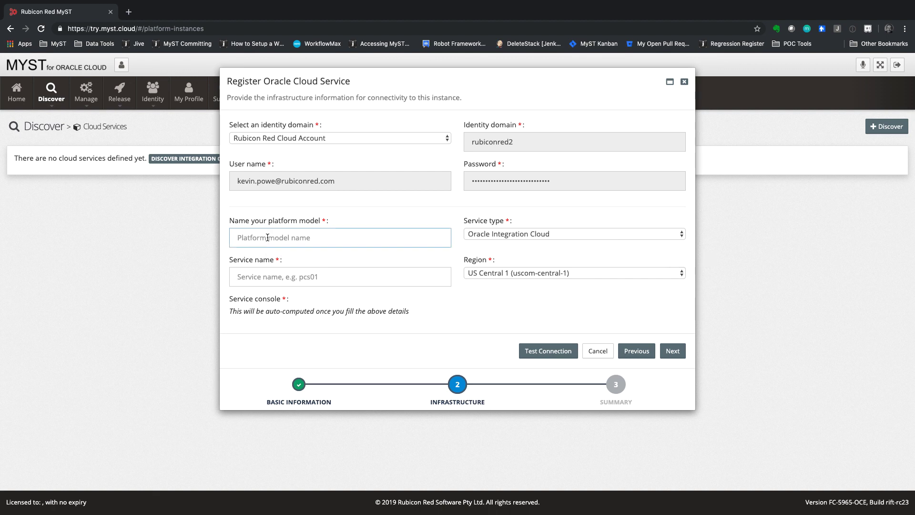
type("CI OIC")
left_click(499, 236)
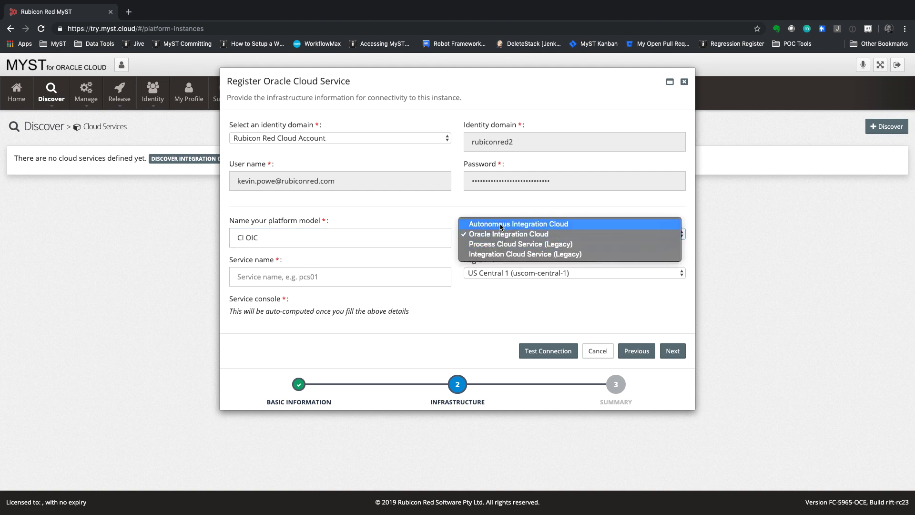
left_click(505, 224)
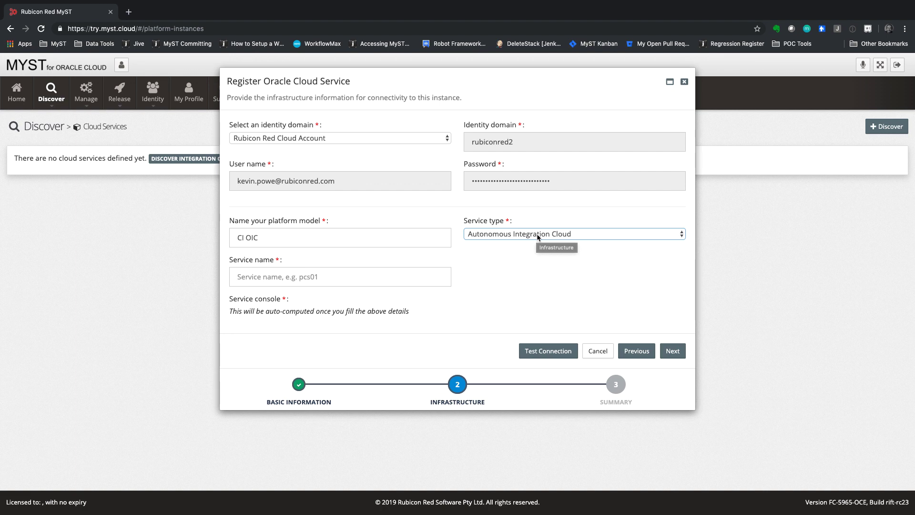
left_click(276, 279)
type("rxraoic01")
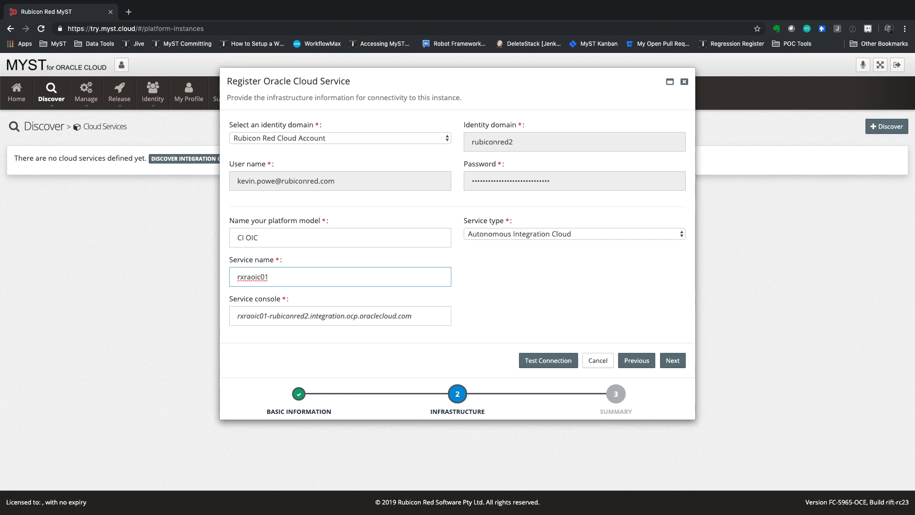
- Test the connection, review the summary and register the CI OIC service
left_click(545, 363)
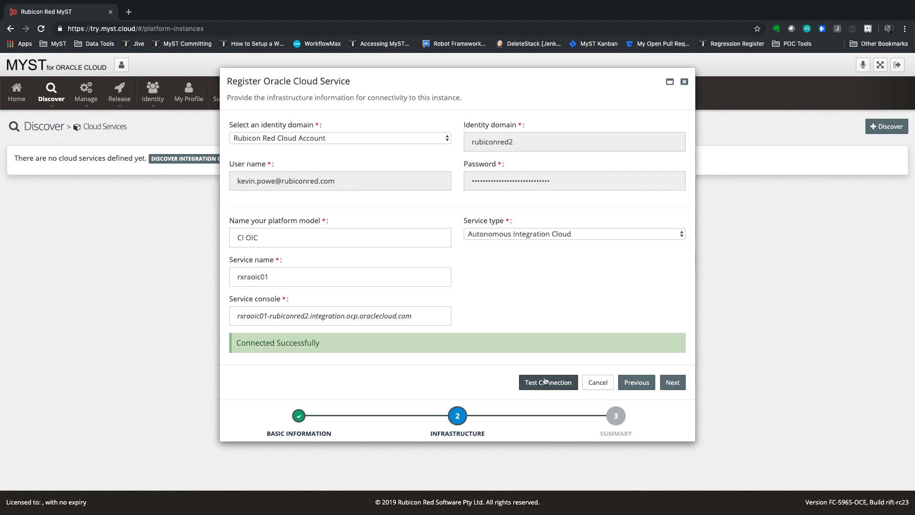
left_click(678, 381)
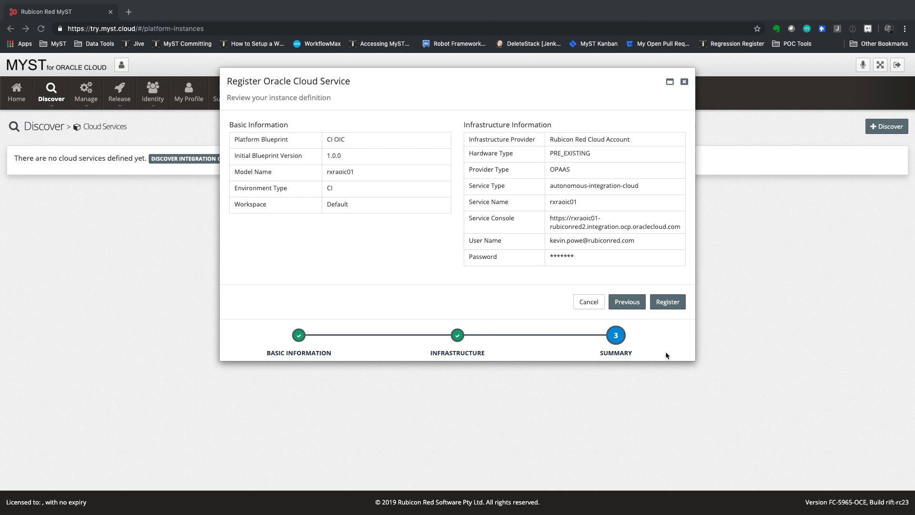
left_click(666, 301)
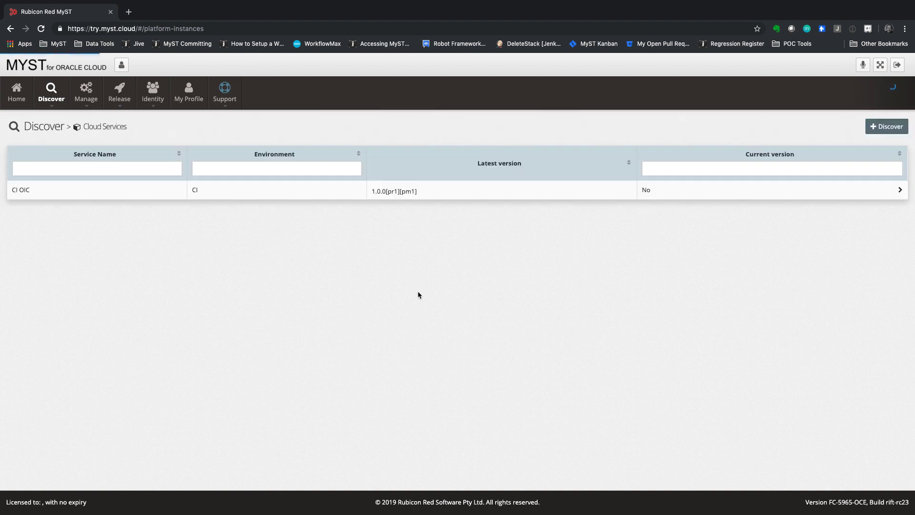
- Begin a second Integration Cloud discovery with environment type TEST and advance to infrastructure details
left_click(894, 129)
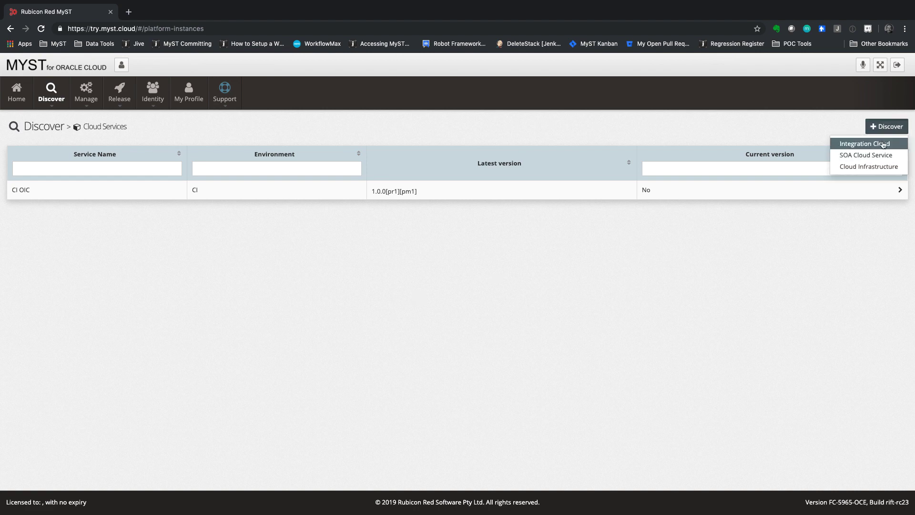
left_click(881, 143)
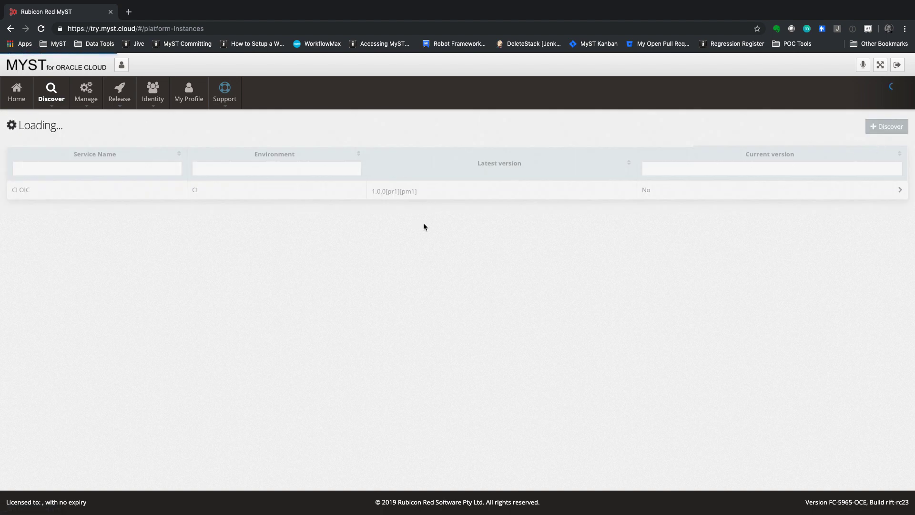
left_click(266, 169)
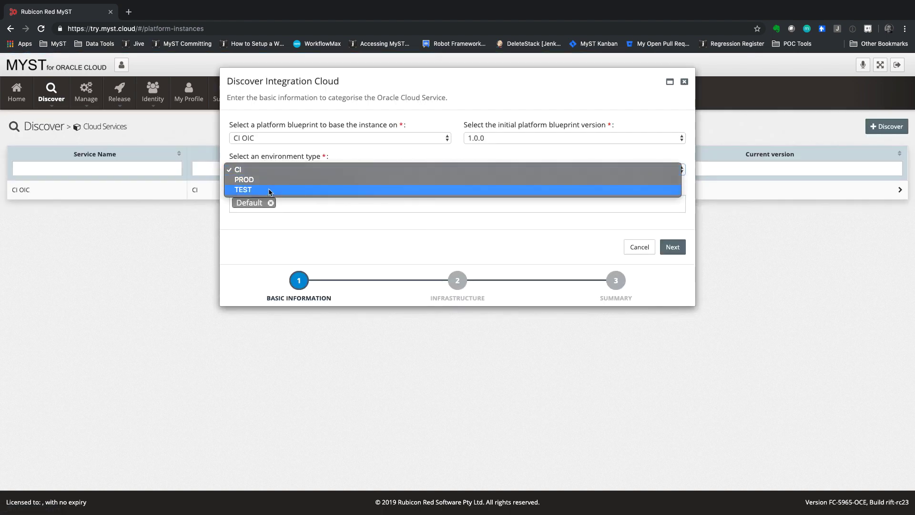
left_click(269, 190)
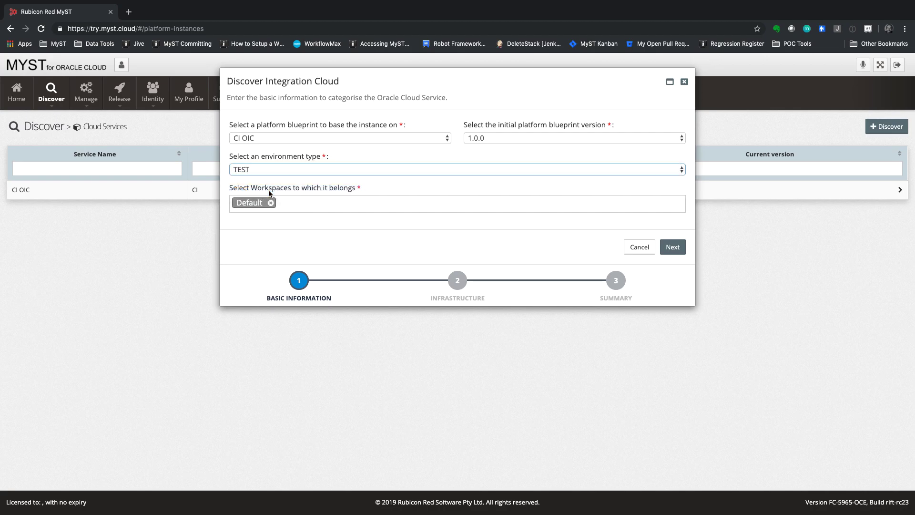
left_click(672, 246)
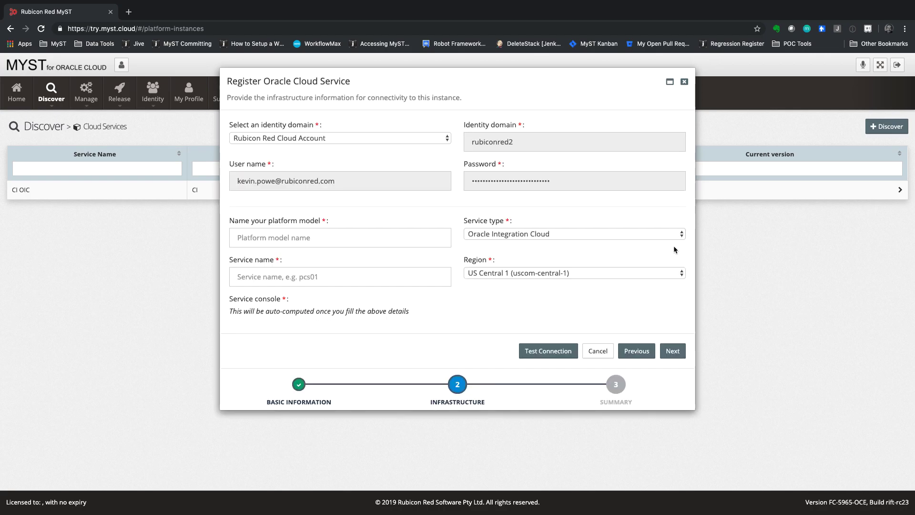
- Enter model name Test OIC, service type Autonomous Integration Cloud and service name rxraoic02
left_click(245, 240)
type("Test OIC")
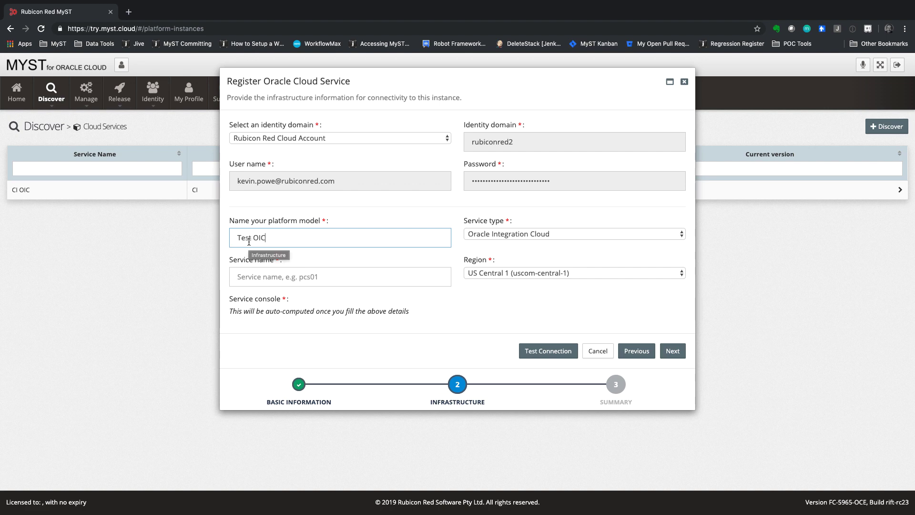
left_click(484, 240)
left_click(275, 279)
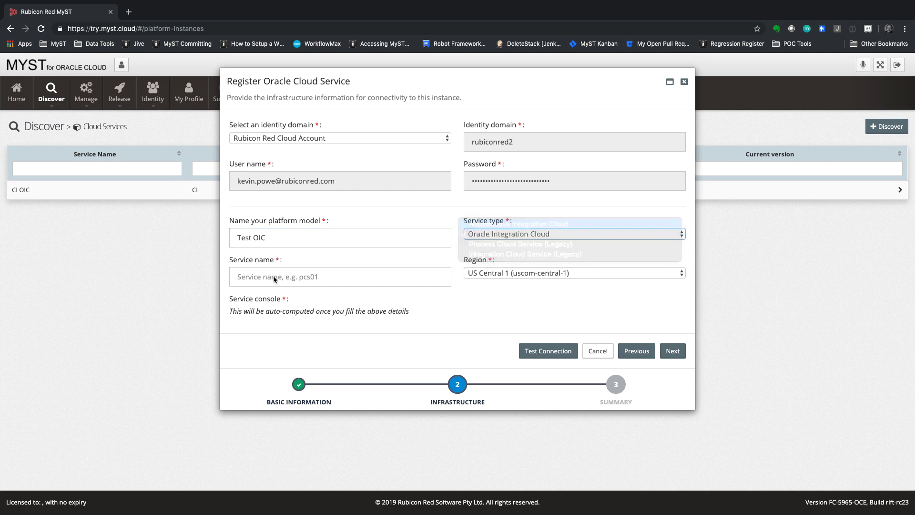
left_click(256, 276)
type("rxraoic02")
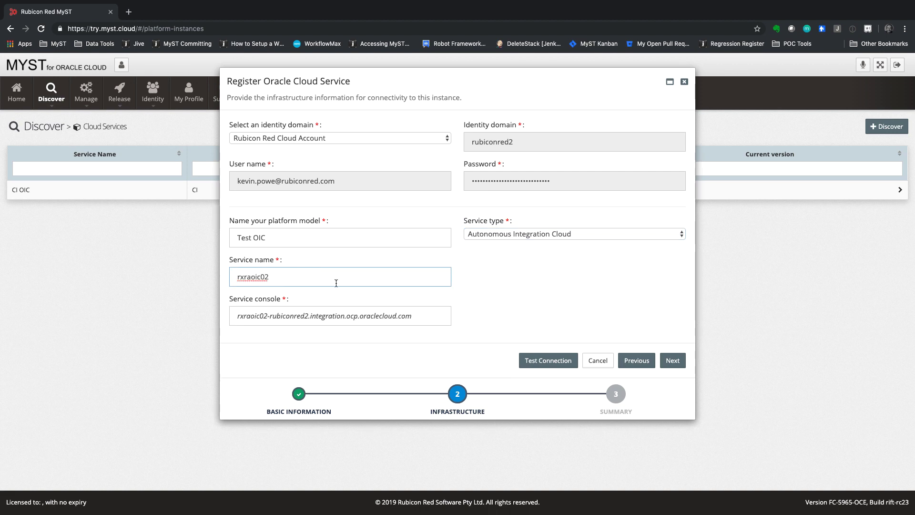
- Test the connection, review the summary and register the Test OIC service
left_click(544, 362)
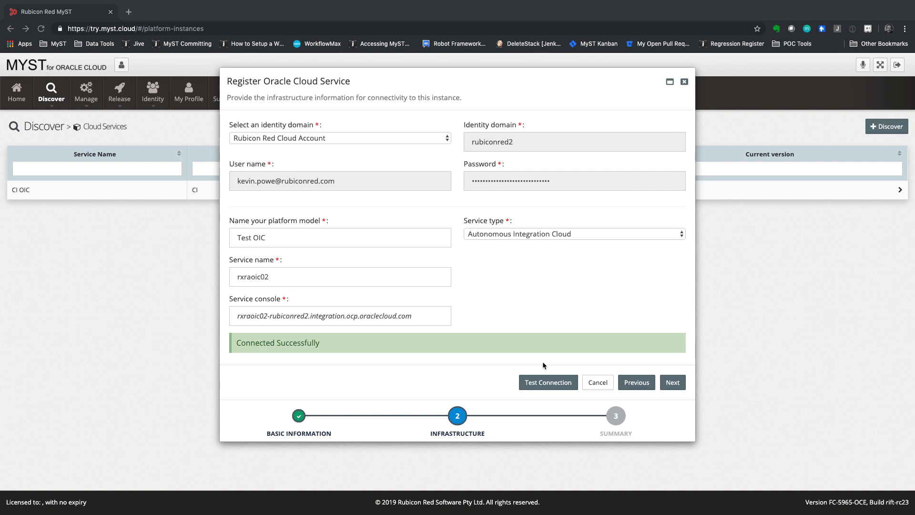
left_click(672, 382)
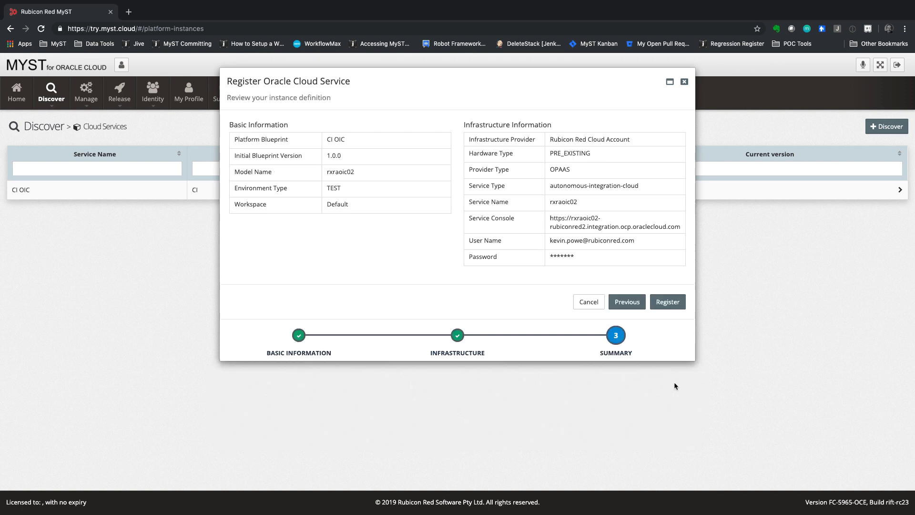
left_click(670, 304)
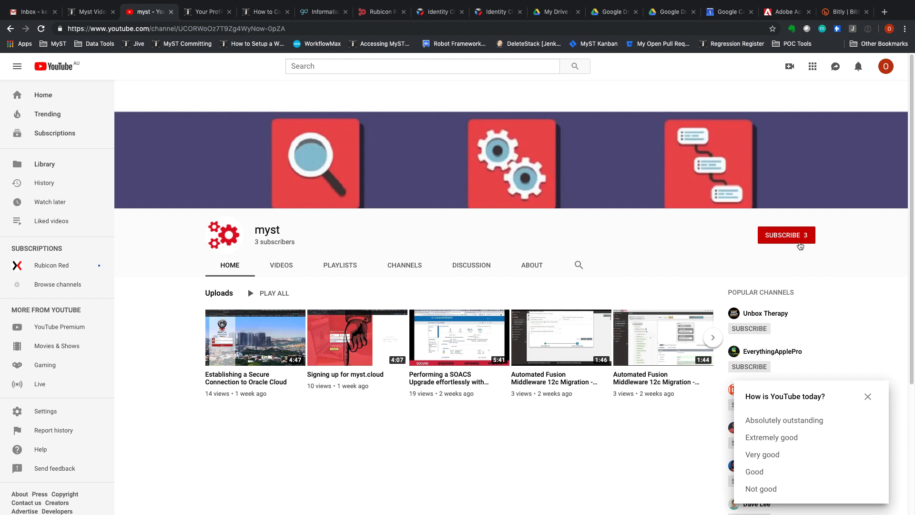
- Subscribe to the myst YouTube channel and turn on notifications for all its videos
left_click(799, 244)
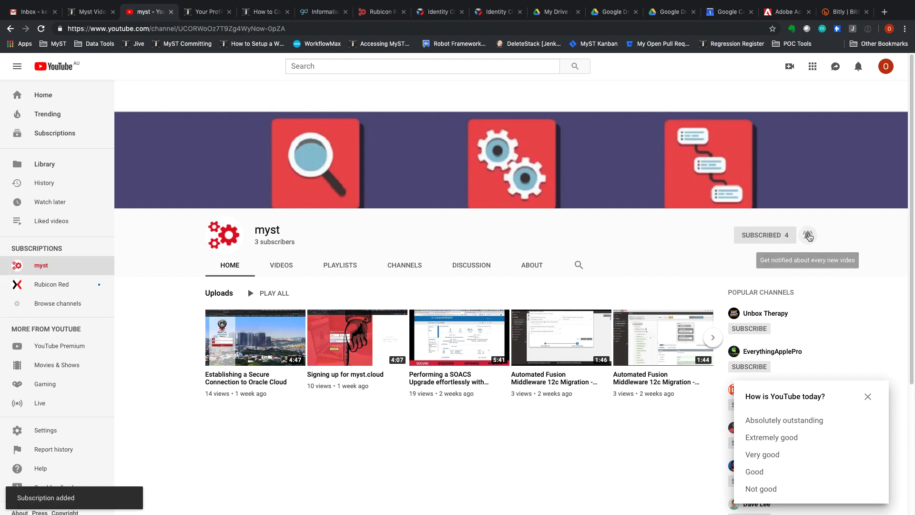
left_click(805, 242)
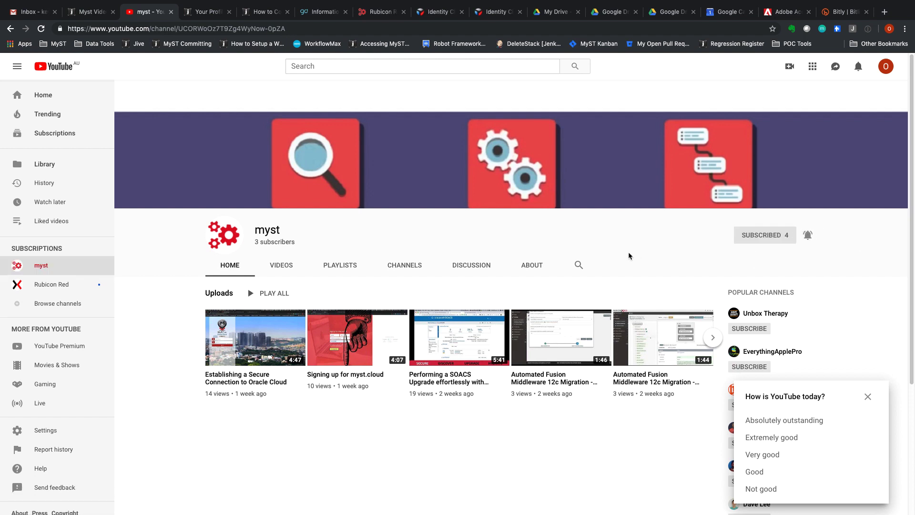